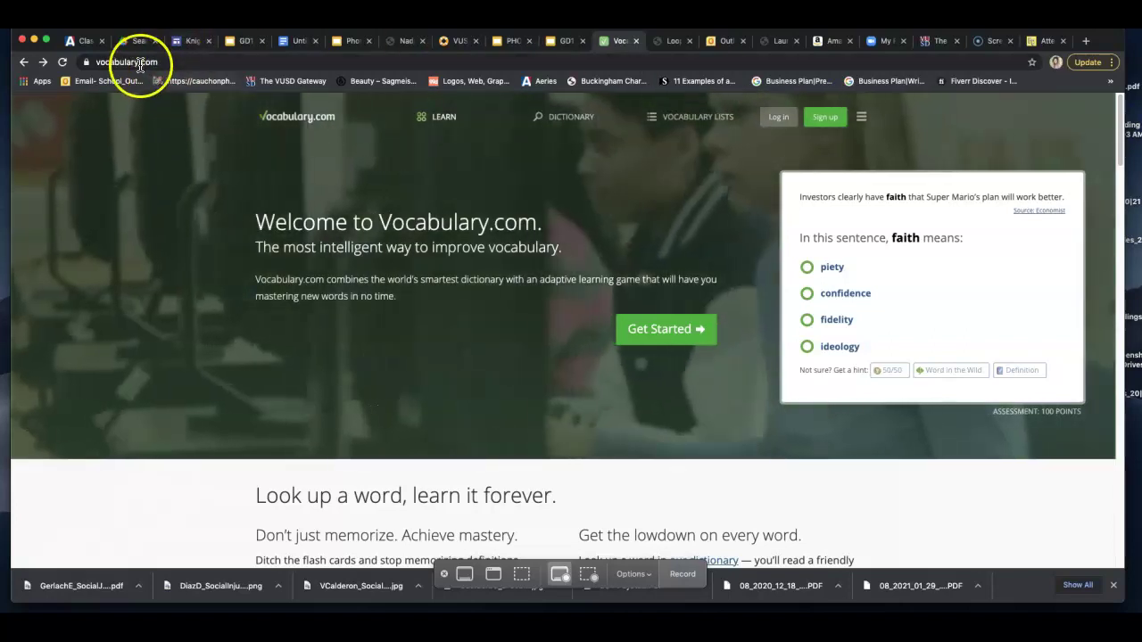
Open the sign-up form for a free learner account and look over its required fields
left_click(826, 121)
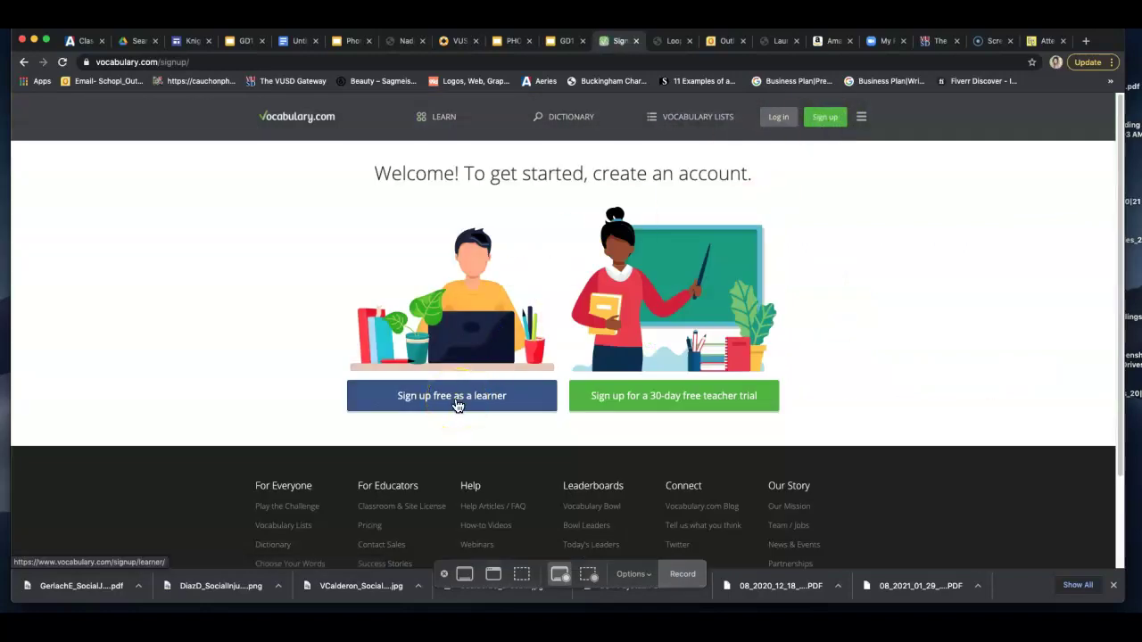
left_click(456, 405)
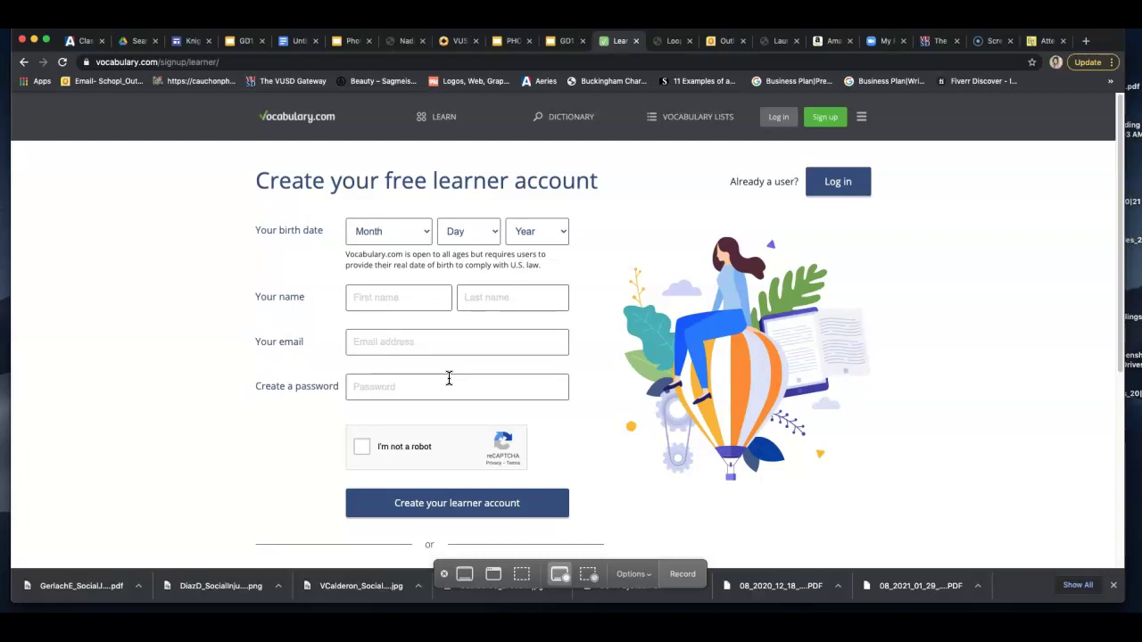
left_click(382, 345)
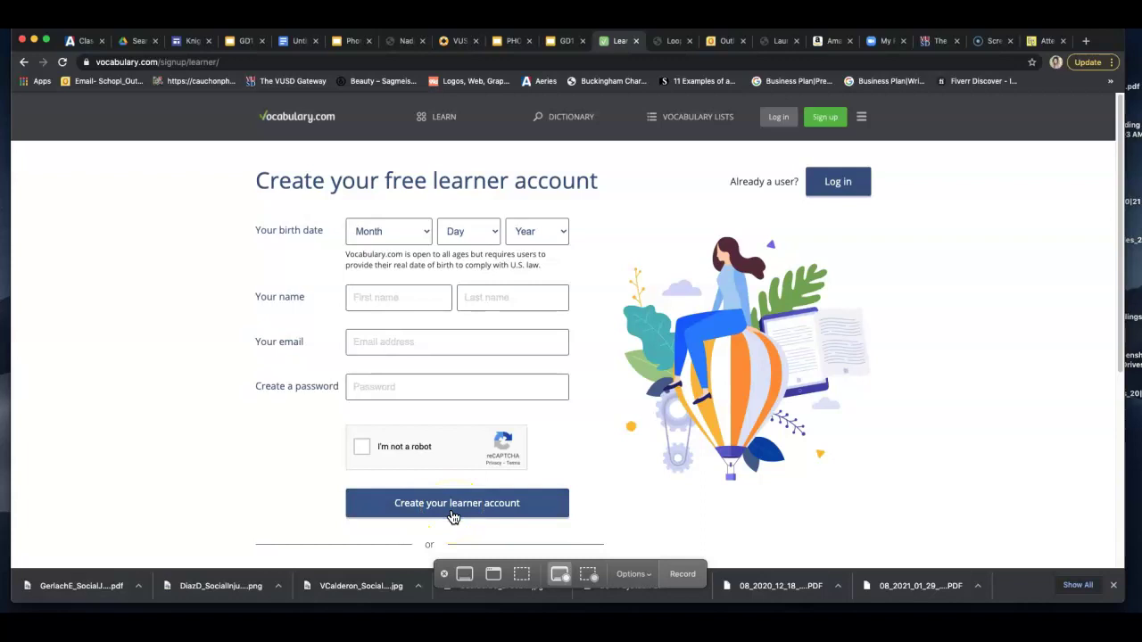
Log in with the existing account and open the Photography Period 2 2021 class
left_click(839, 191)
left_click(524, 211)
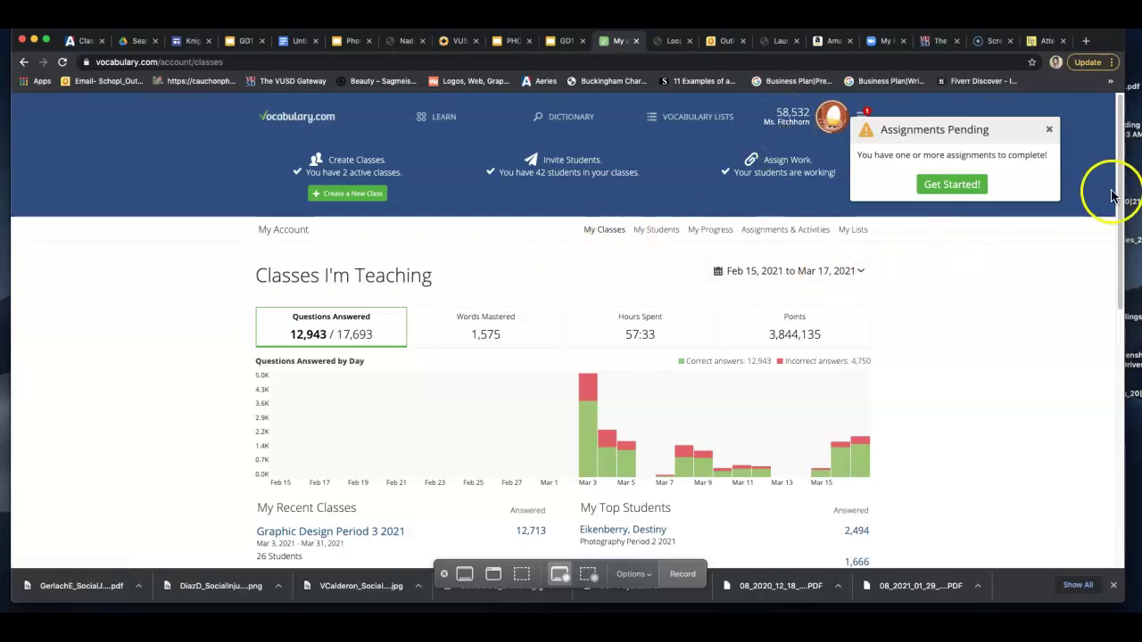
scroll(1115, 215, "down", 5)
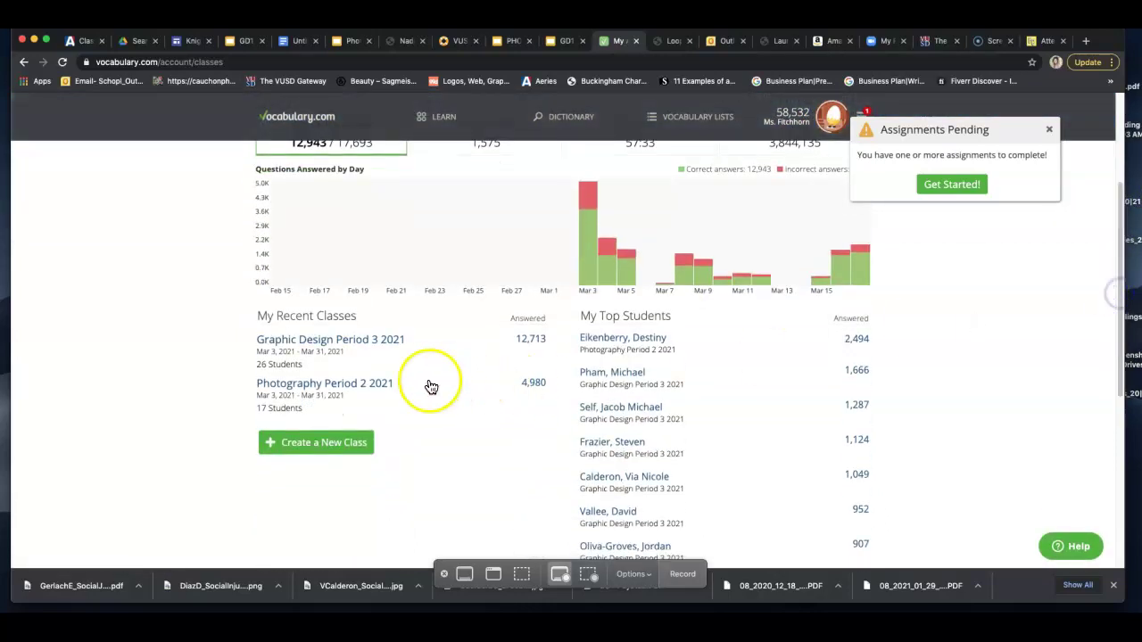
left_click(364, 386)
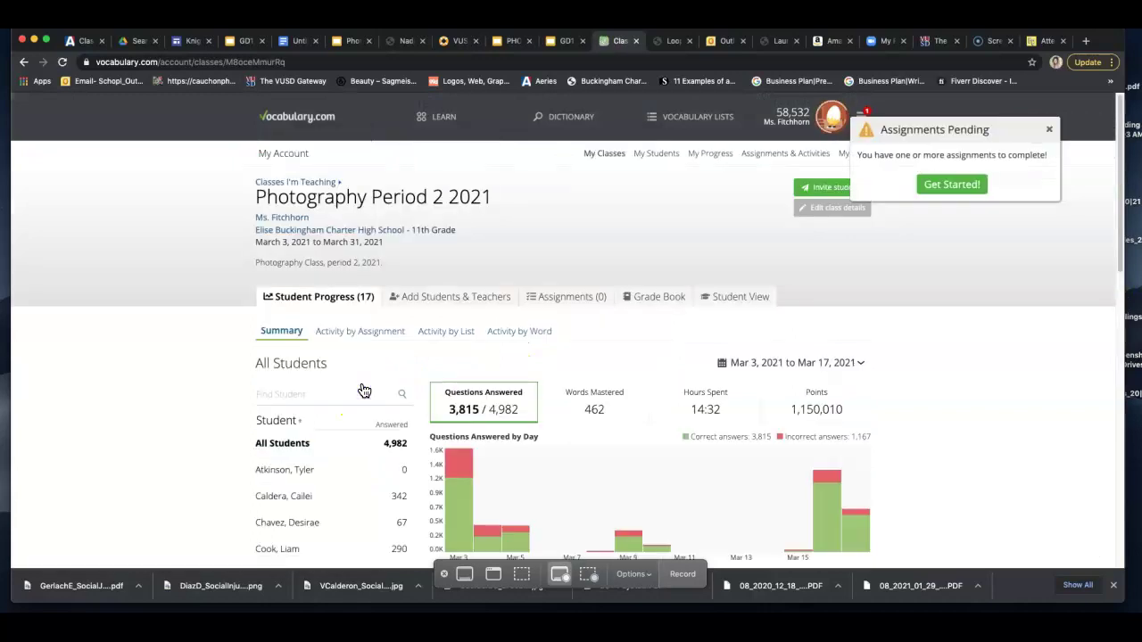
left_click_drag(1119, 202, 1128, 229)
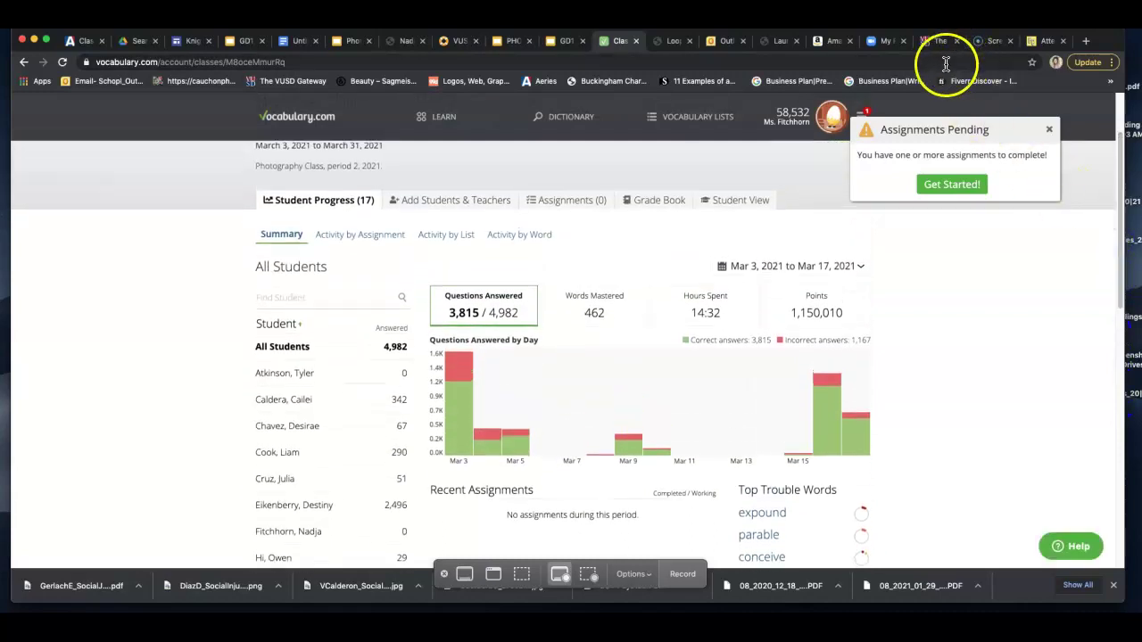
Review the LoopMail draft containing the class join link and the Photography class's student progress summary
left_click(666, 45)
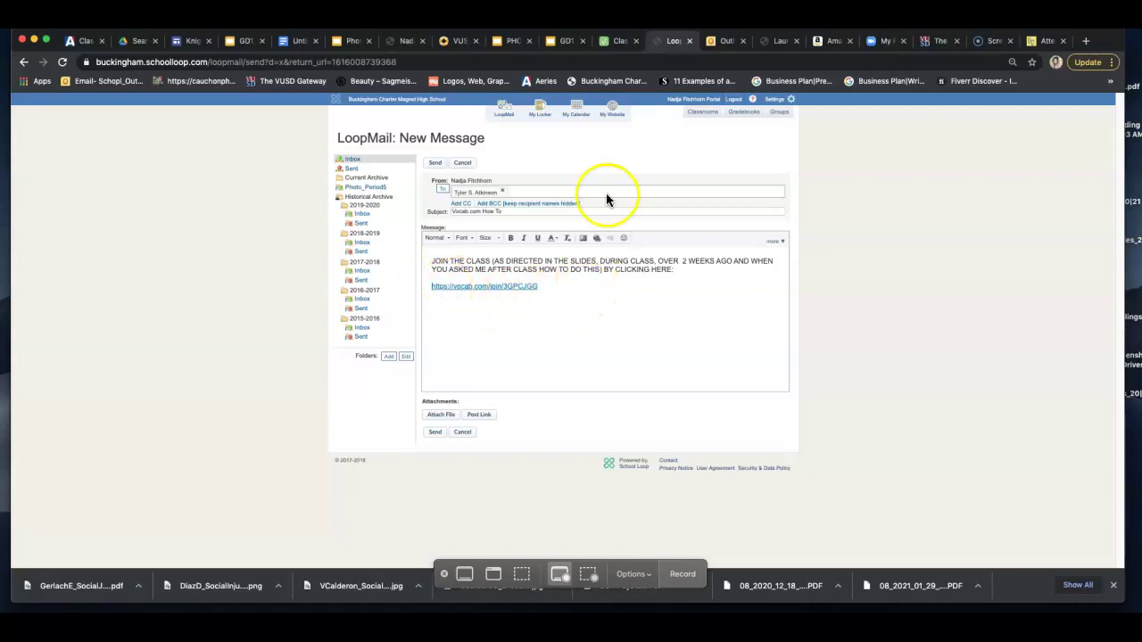
left_click(615, 41)
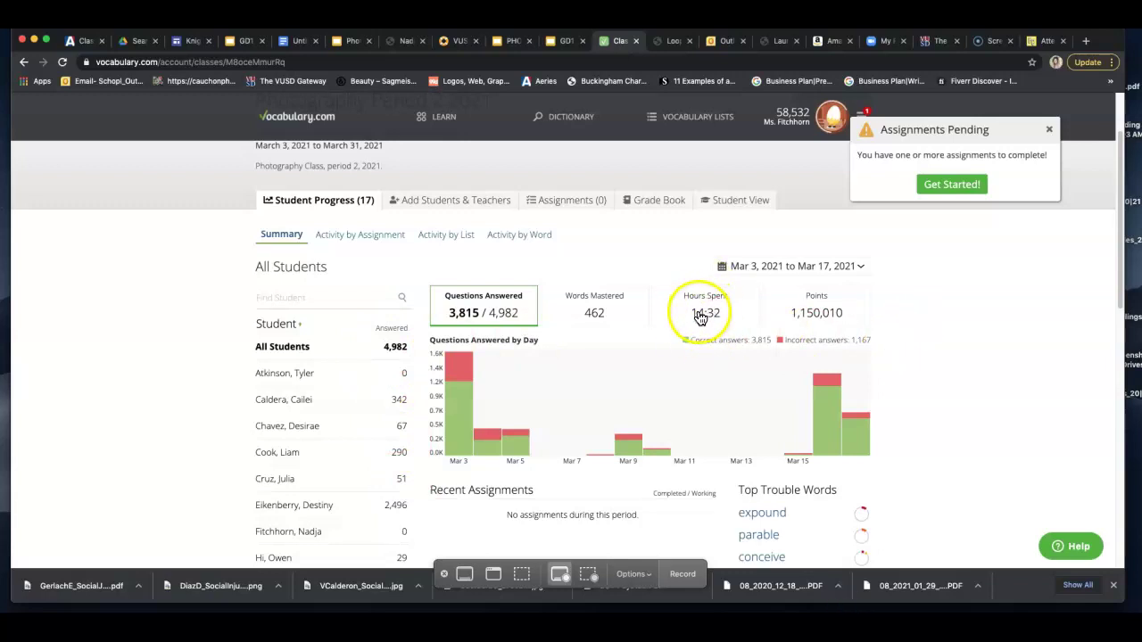
left_click_drag(1121, 300, 1126, 374)
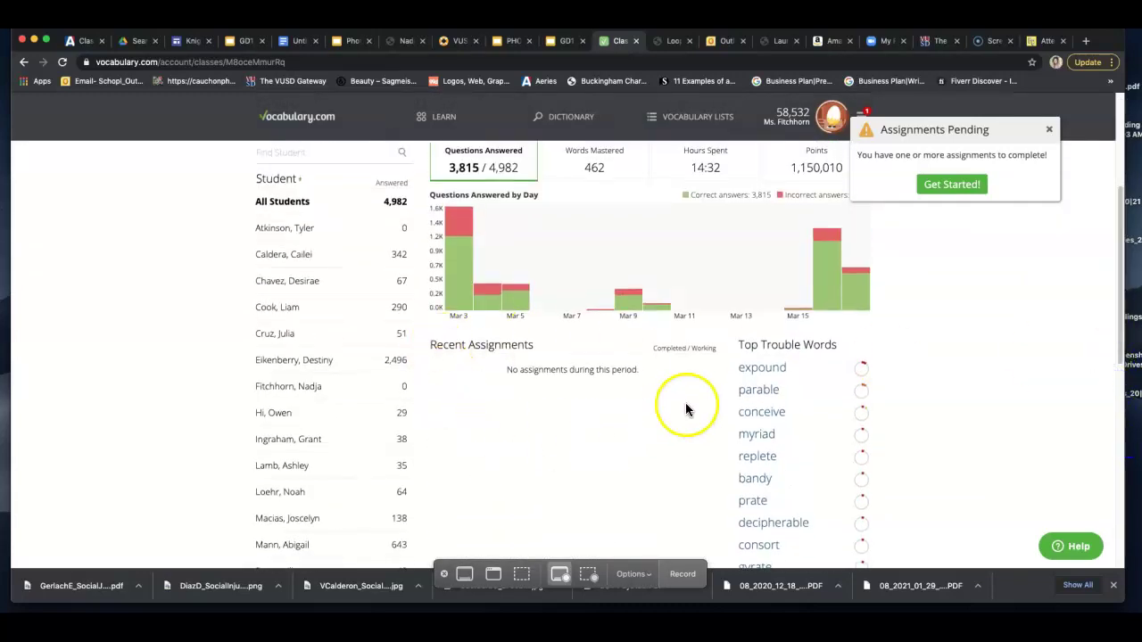
left_click_drag(1121, 345, 1121, 281)
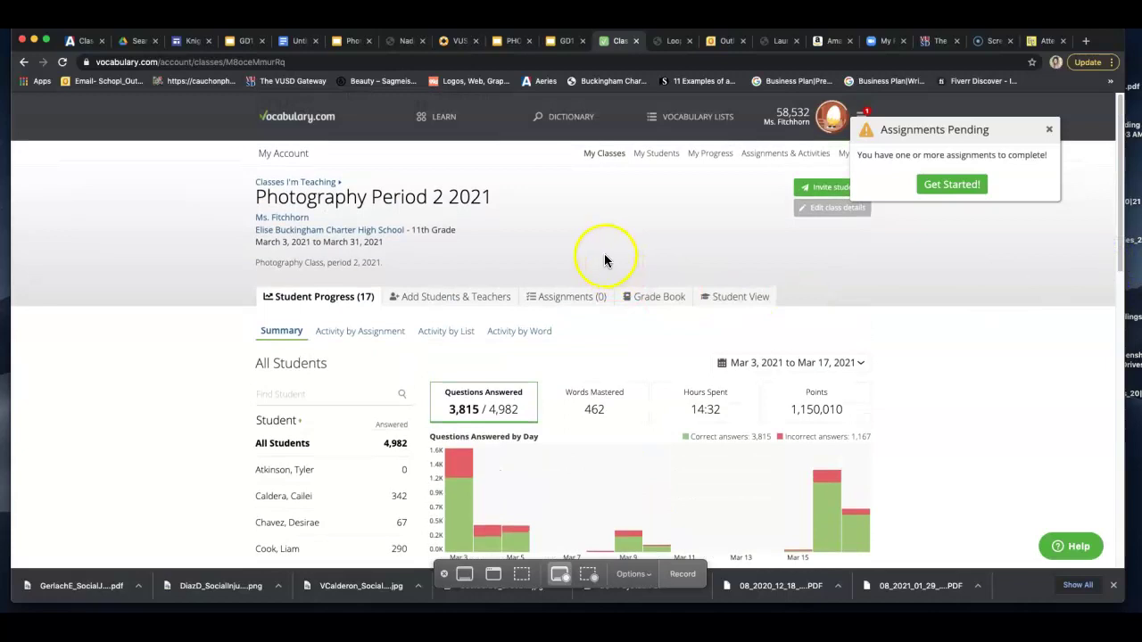
Search the vocabulary lists for "vintage cars"
left_click(674, 123)
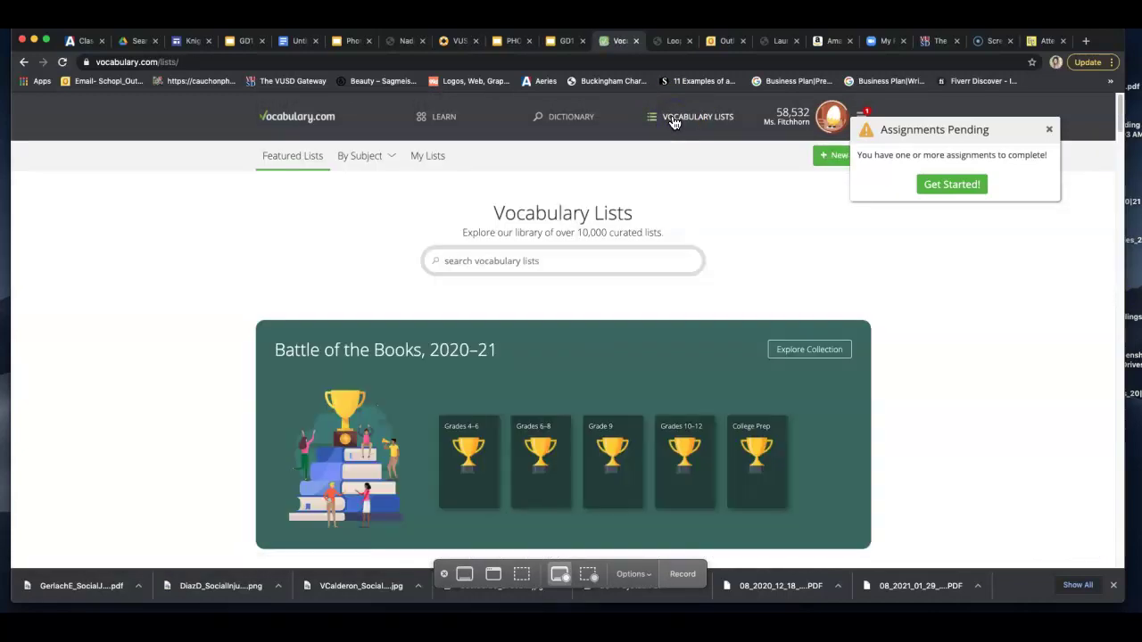
left_click_drag(1121, 130, 1116, 99)
left_click(478, 261)
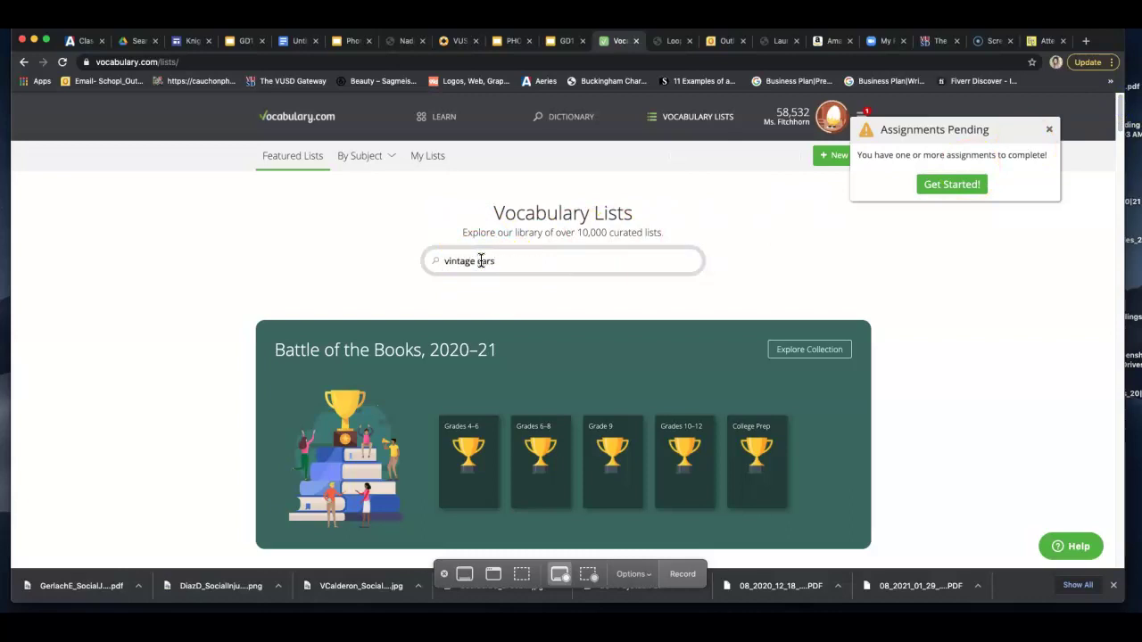
key("Return")
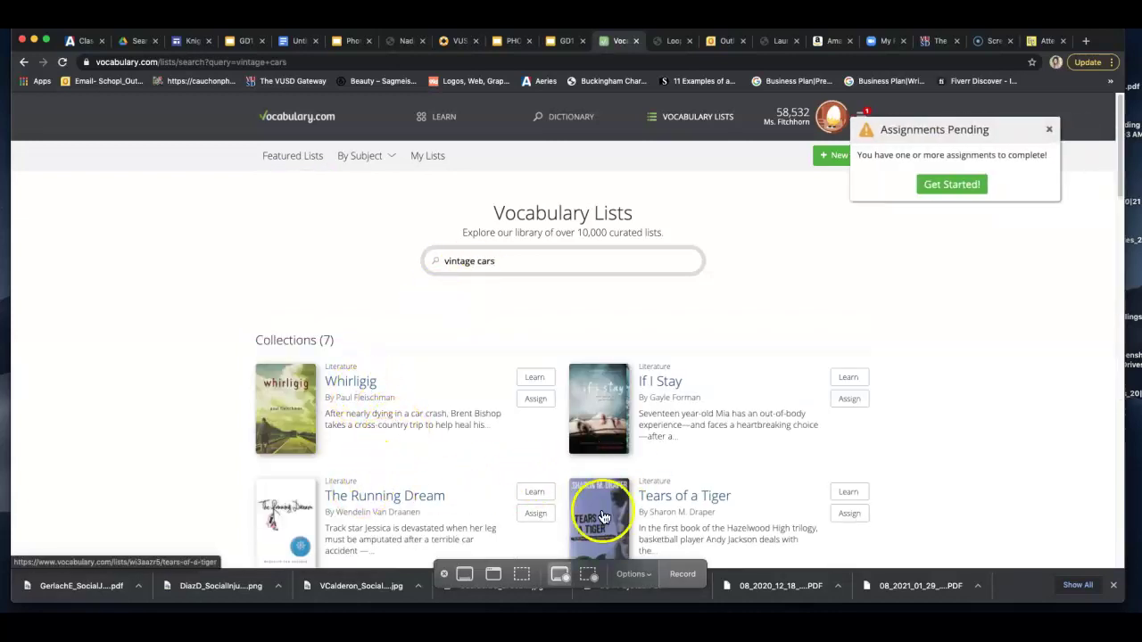
Browse the search results and open the Automobiles vocabulary list
left_click_drag(1117, 194, 1114, 331)
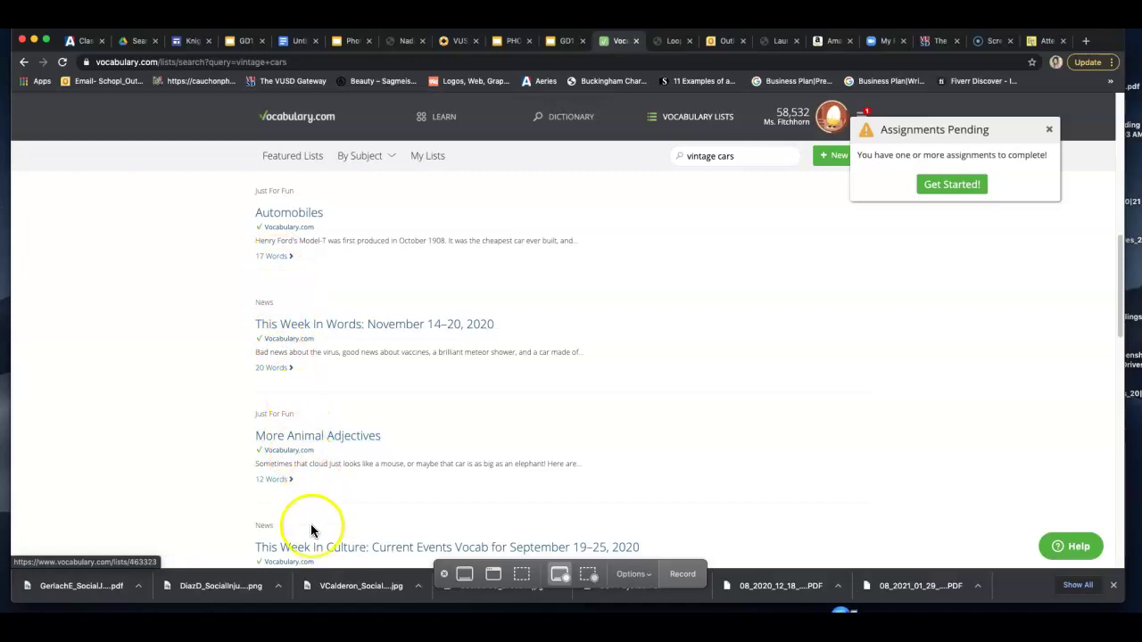
left_click_drag(1121, 301, 1108, 185)
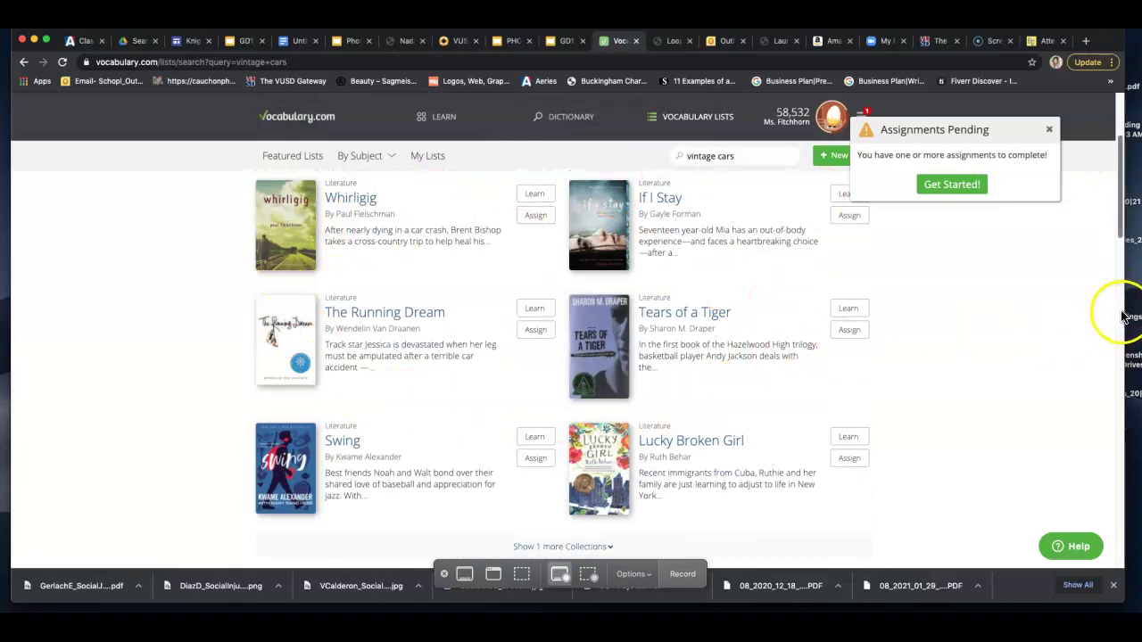
left_click_drag(1122, 238, 1131, 476)
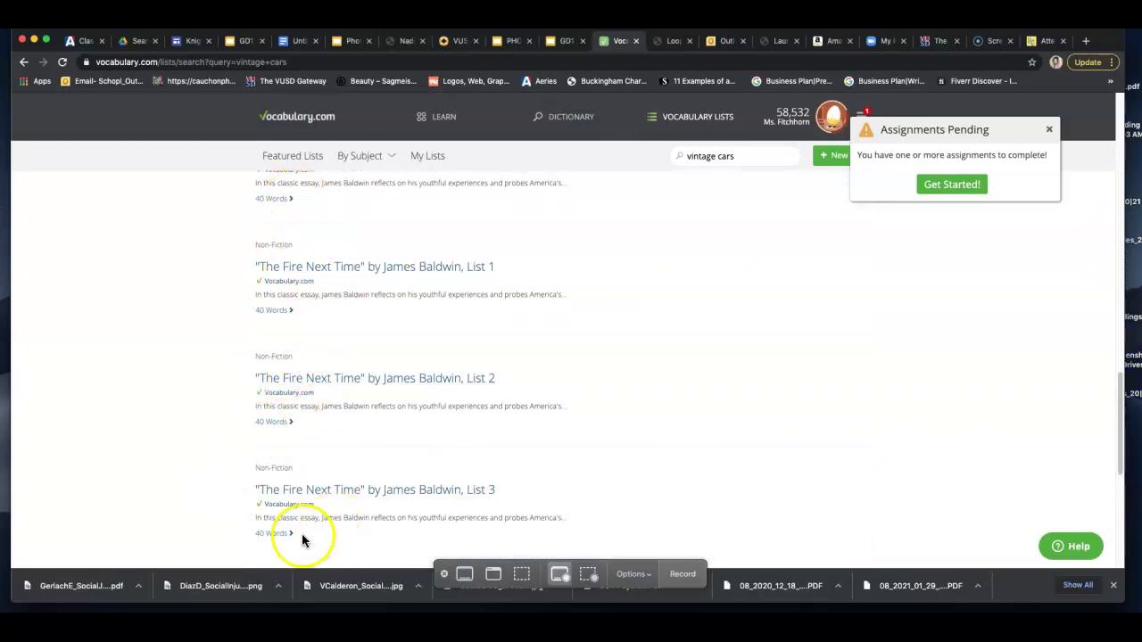
left_click_drag(1116, 387, 1114, 234)
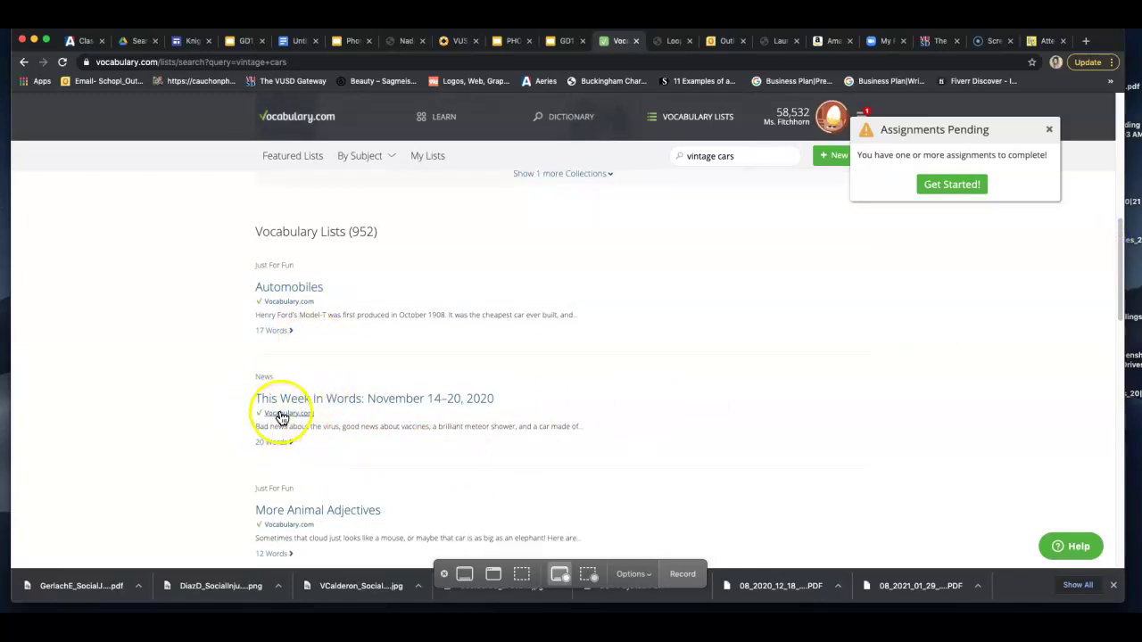
left_click(291, 288)
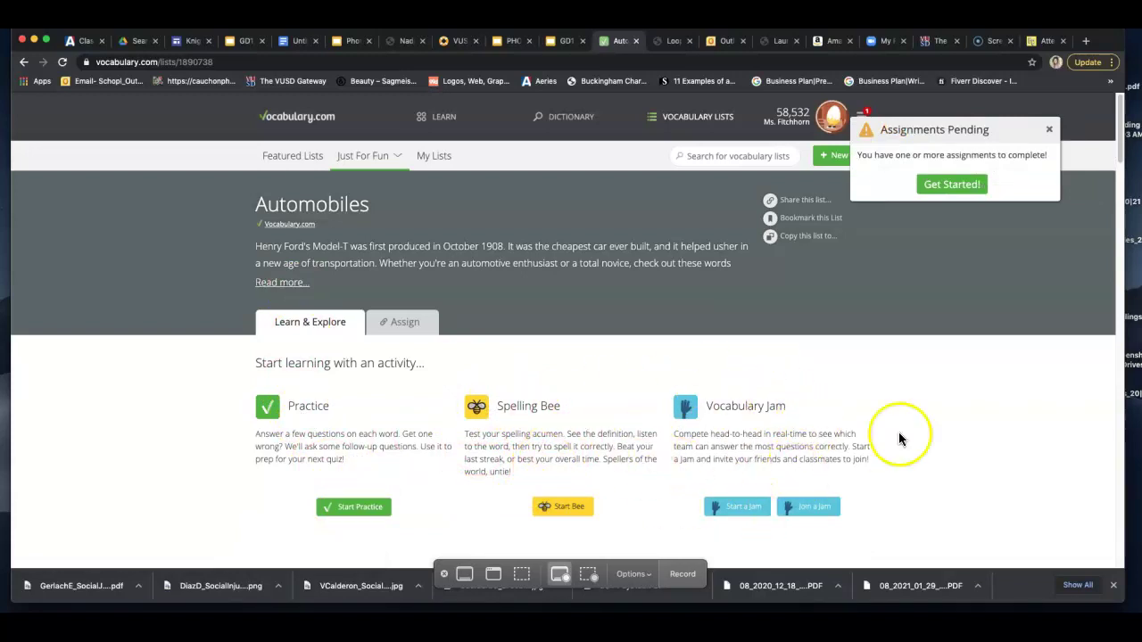
Start the Automobiles practice activity and answer the "throttle" question with "restrain"
left_click_drag(1122, 152, 1121, 175)
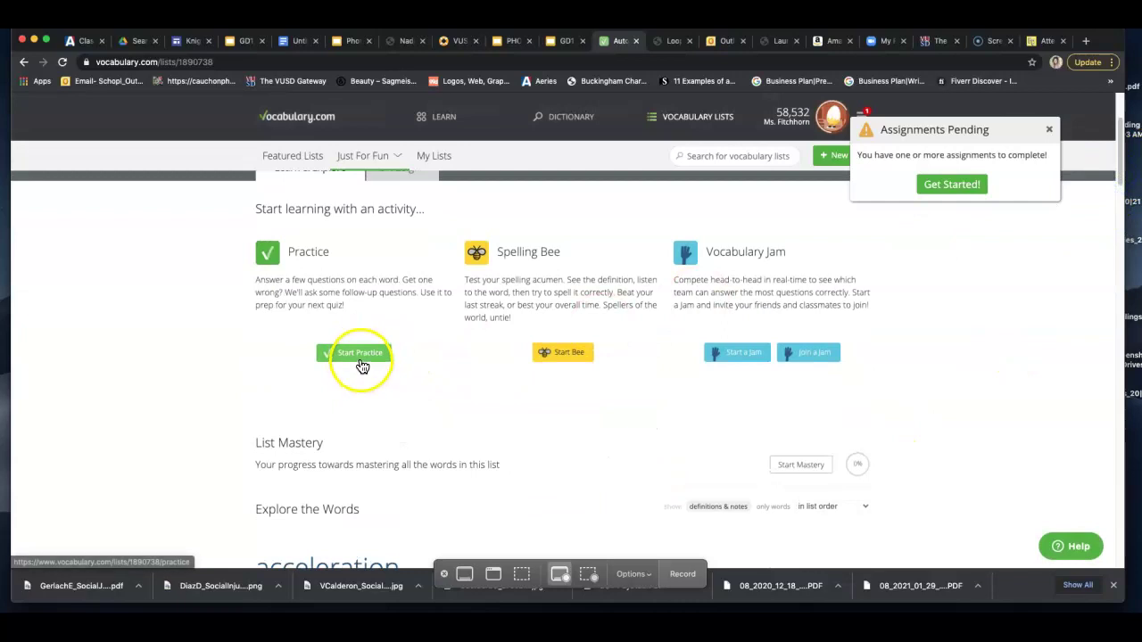
left_click(360, 354)
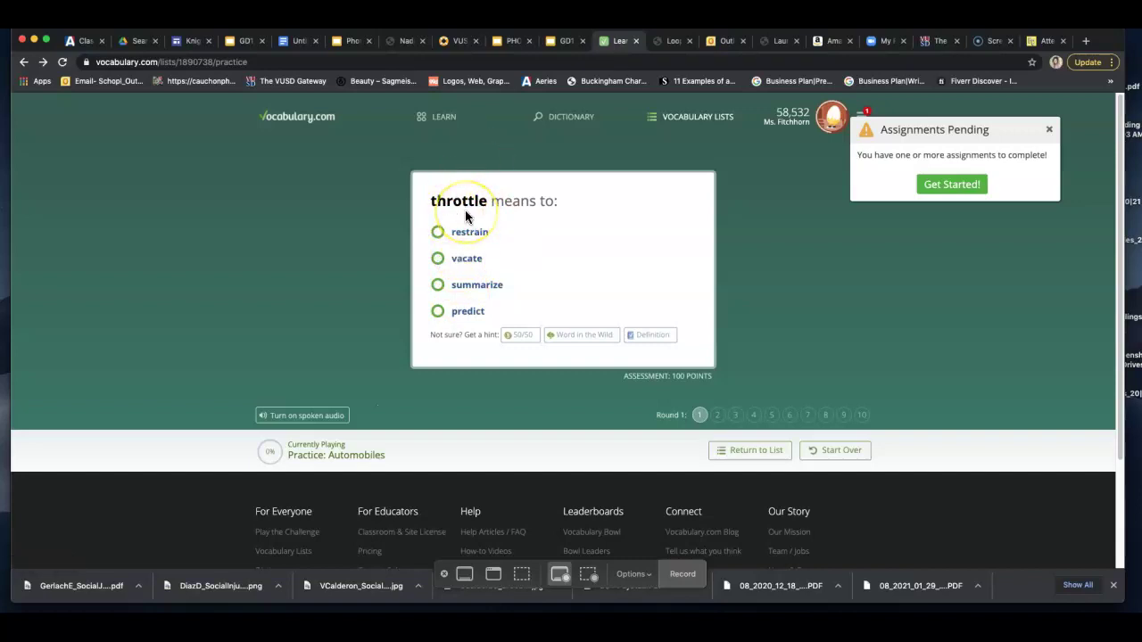
left_click(465, 244)
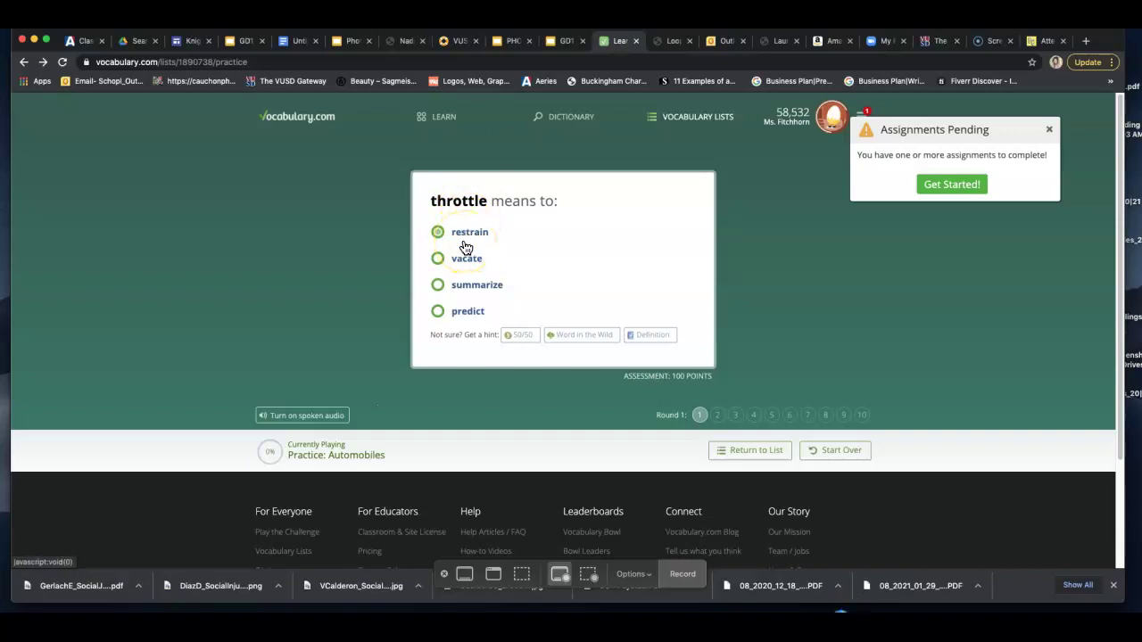
left_click(451, 245)
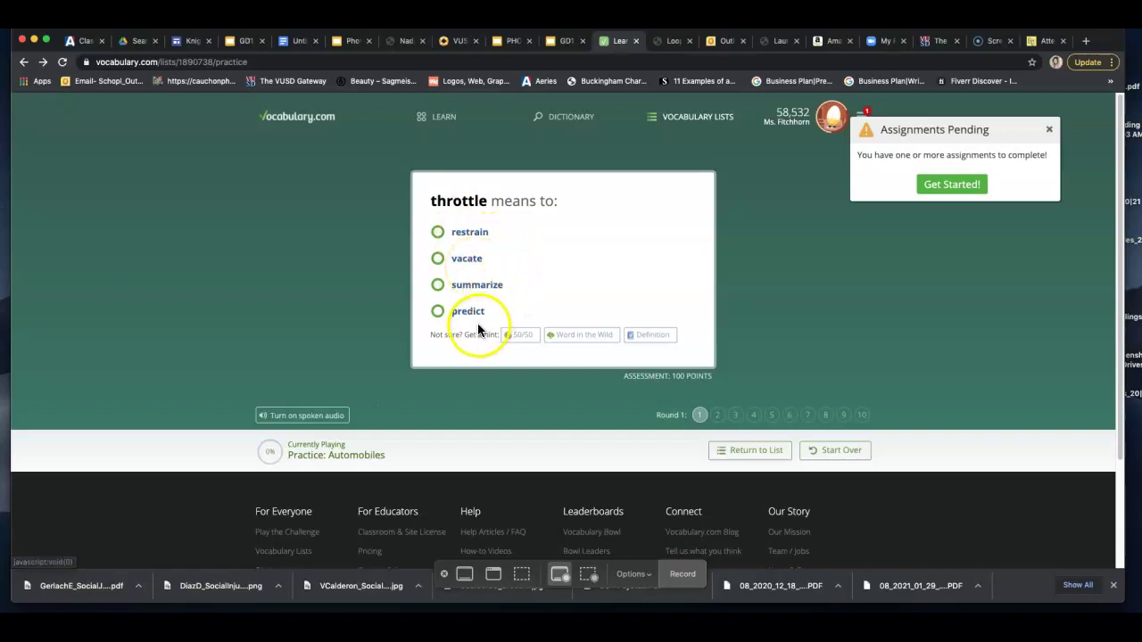
left_click(438, 233)
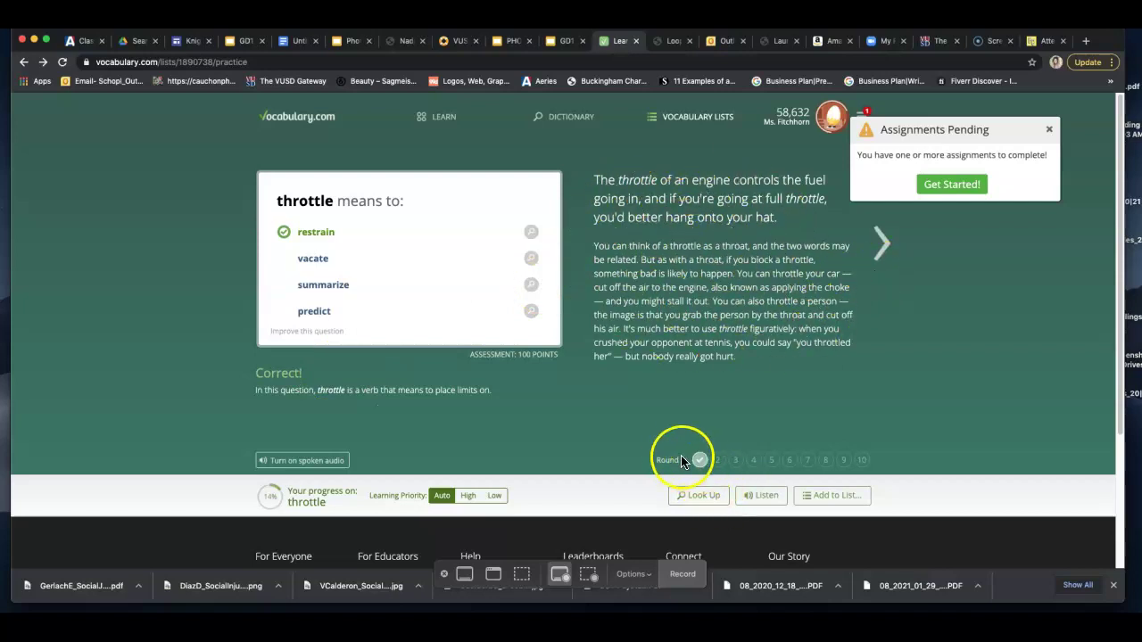
left_click(880, 254)
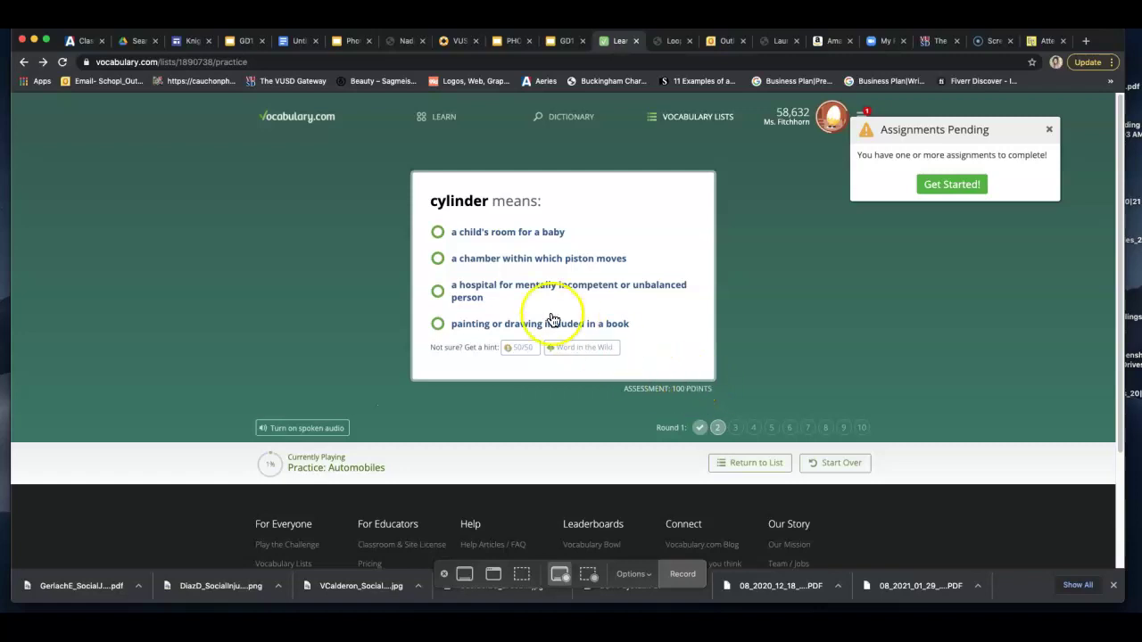
Answer "cylinder" with "a chamber within which piston moves" and "manufacture" with "production"
left_click(438, 260)
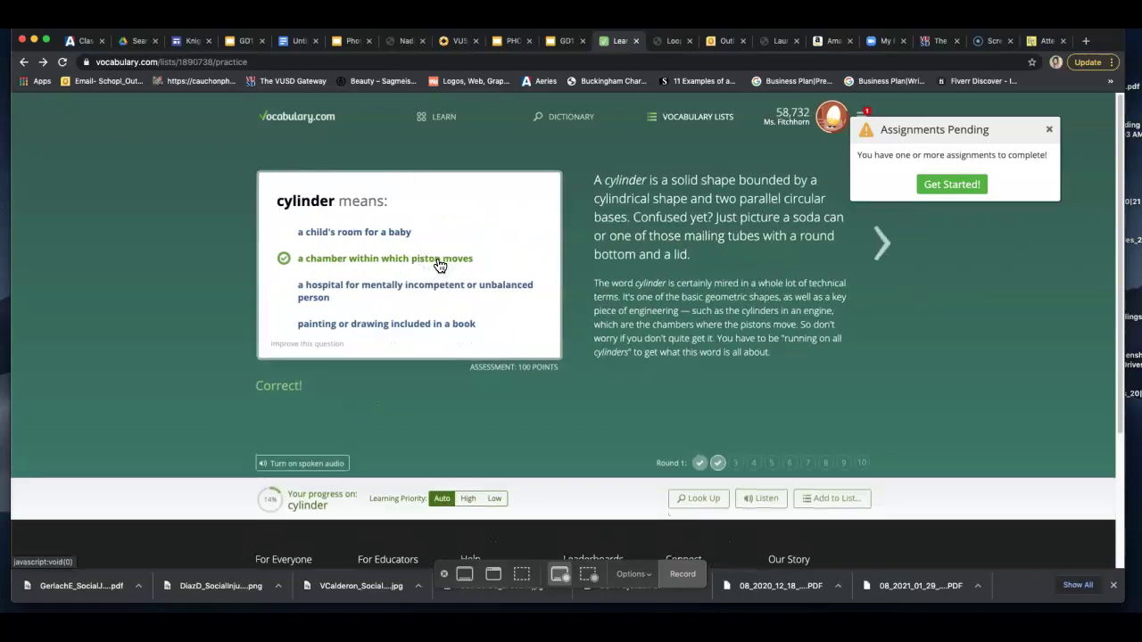
left_click(890, 237)
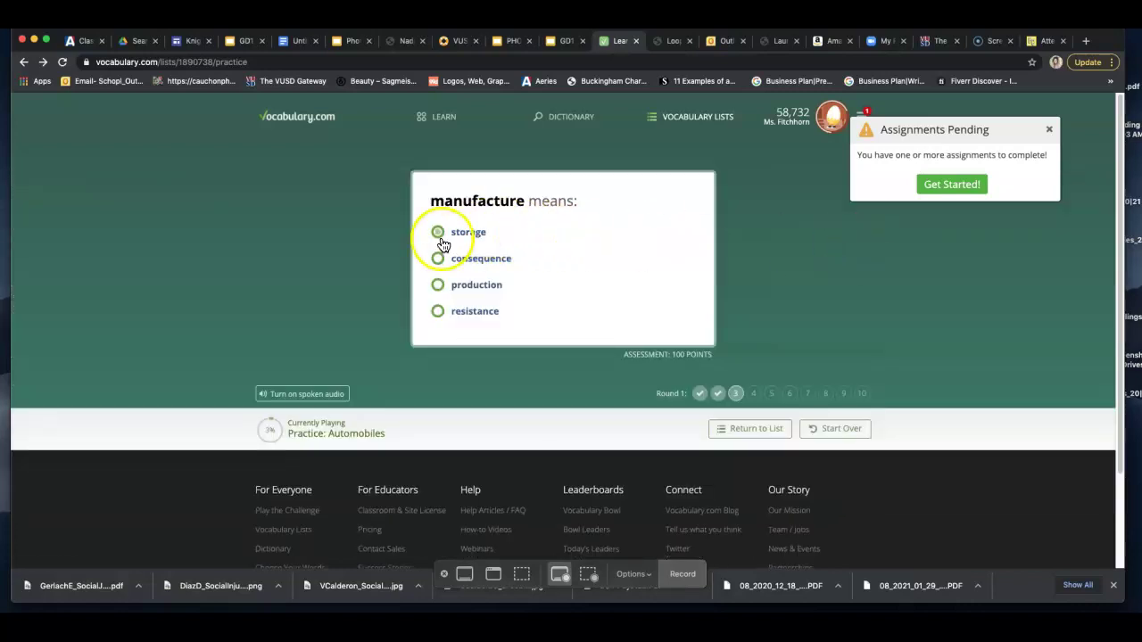
left_click(440, 286)
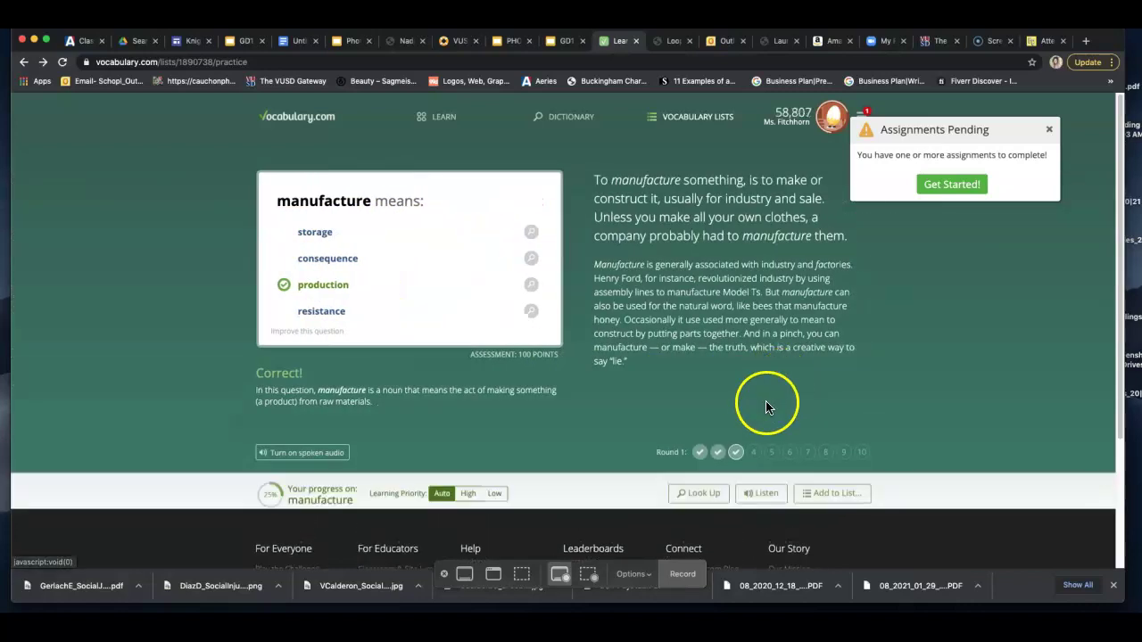
left_click(880, 244)
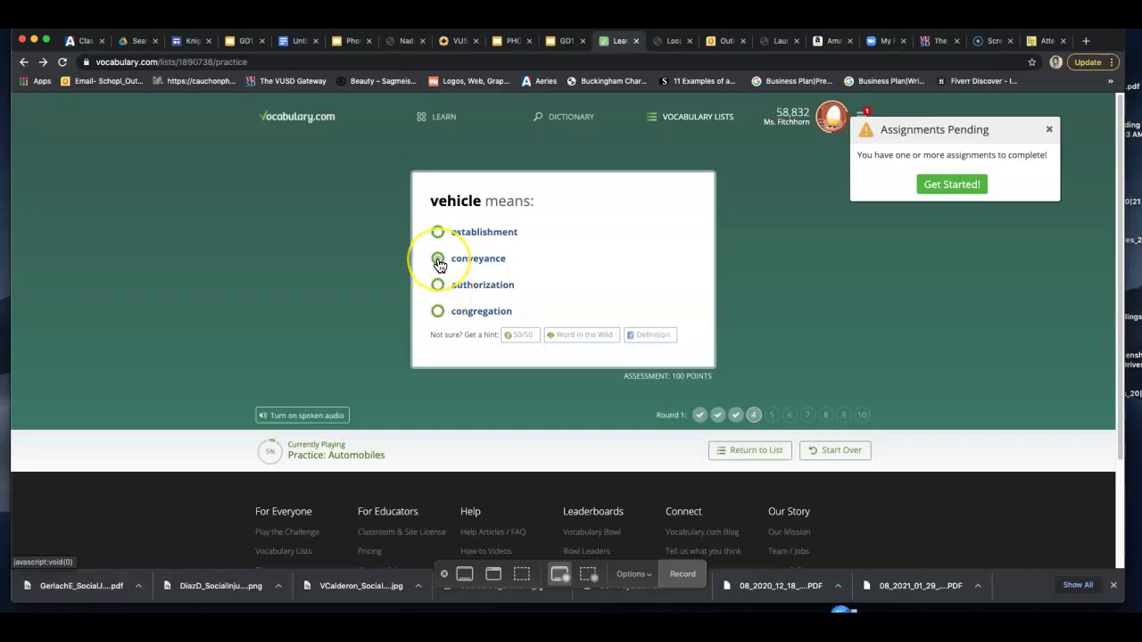
Answer the practice questions with "conveyance" for "vehicle", "update" for "modernize" and "heap" for "jalopy", and advance to the following question
left_click(438, 260)
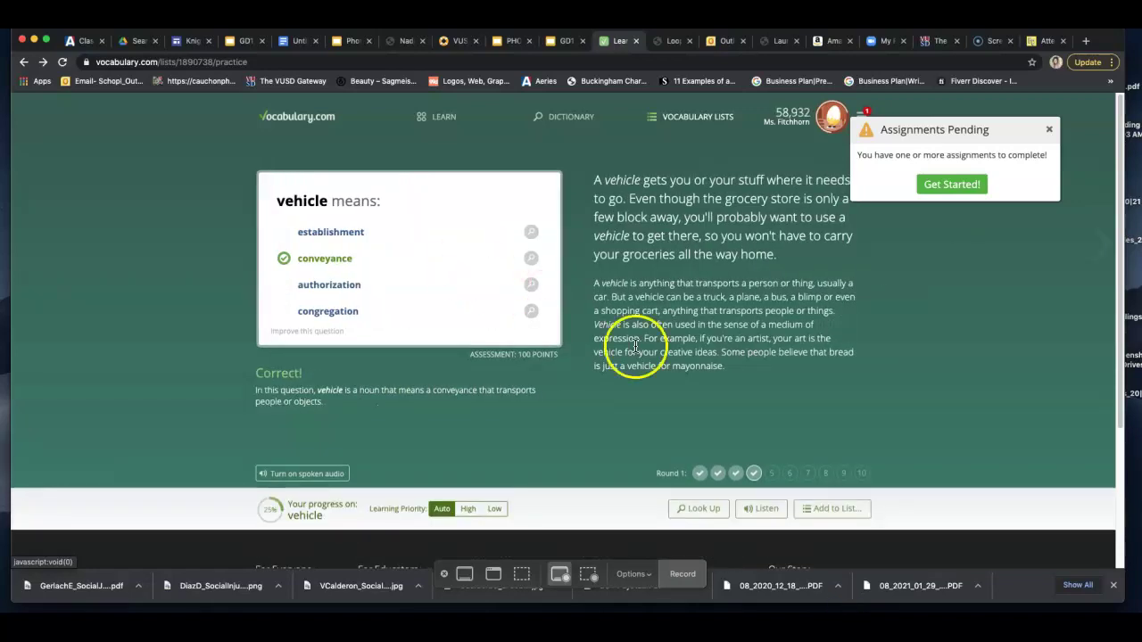
left_click(886, 245)
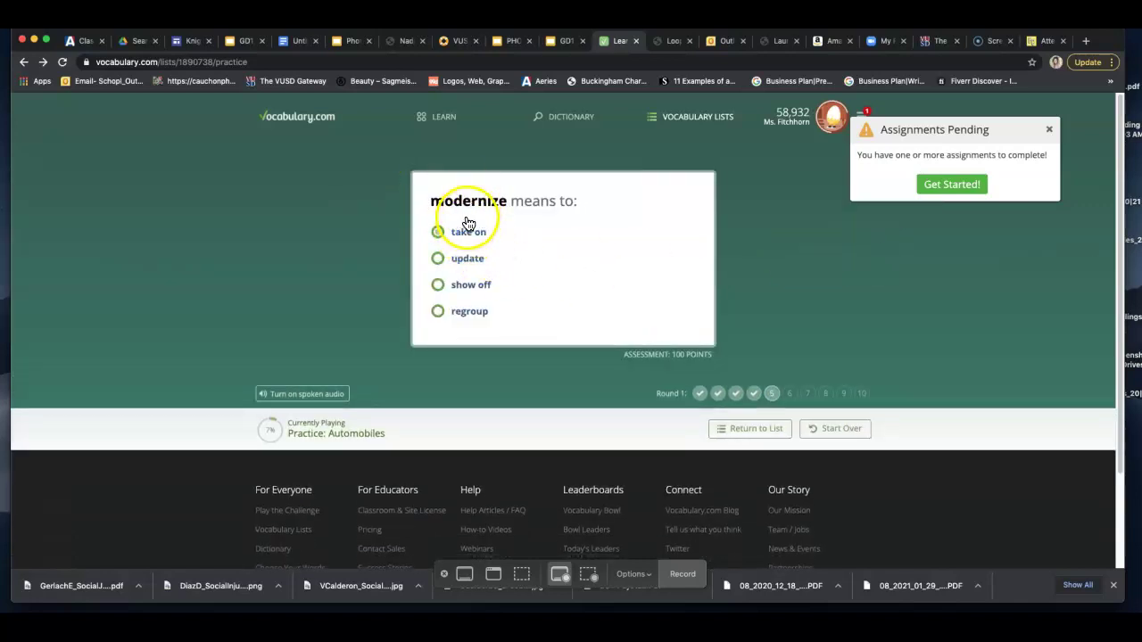
left_click(452, 265)
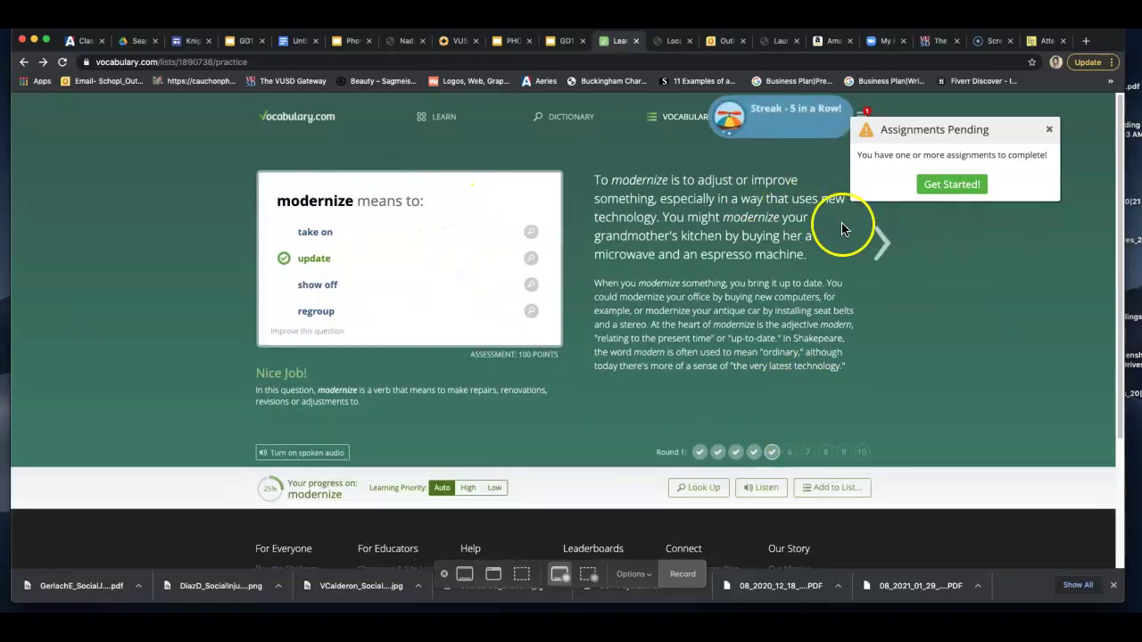
left_click(882, 245)
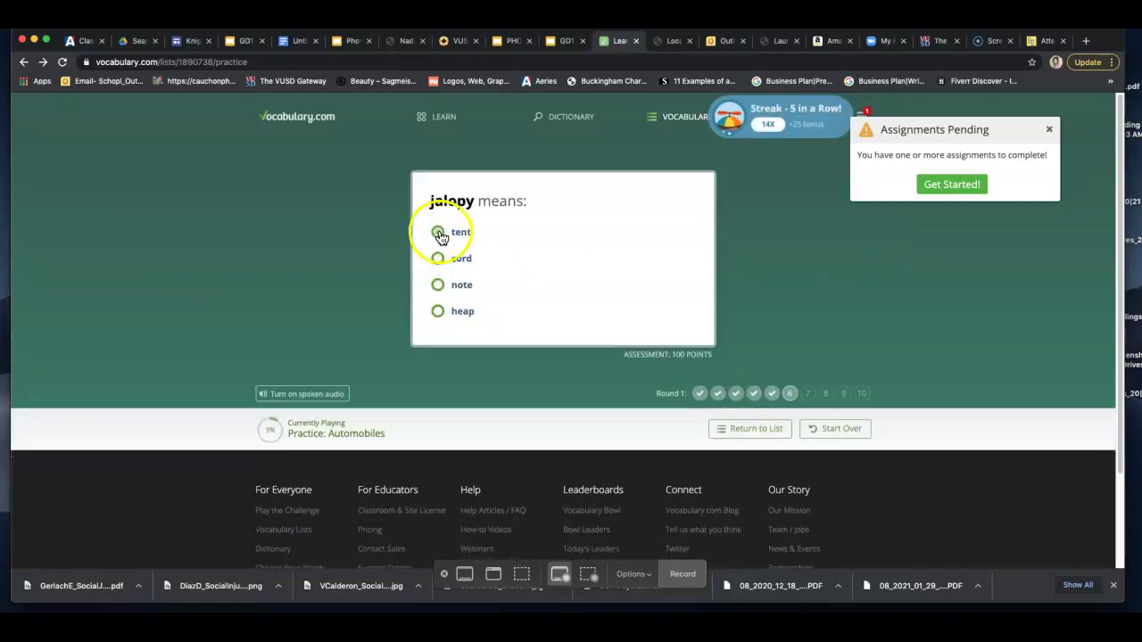
left_click(437, 313)
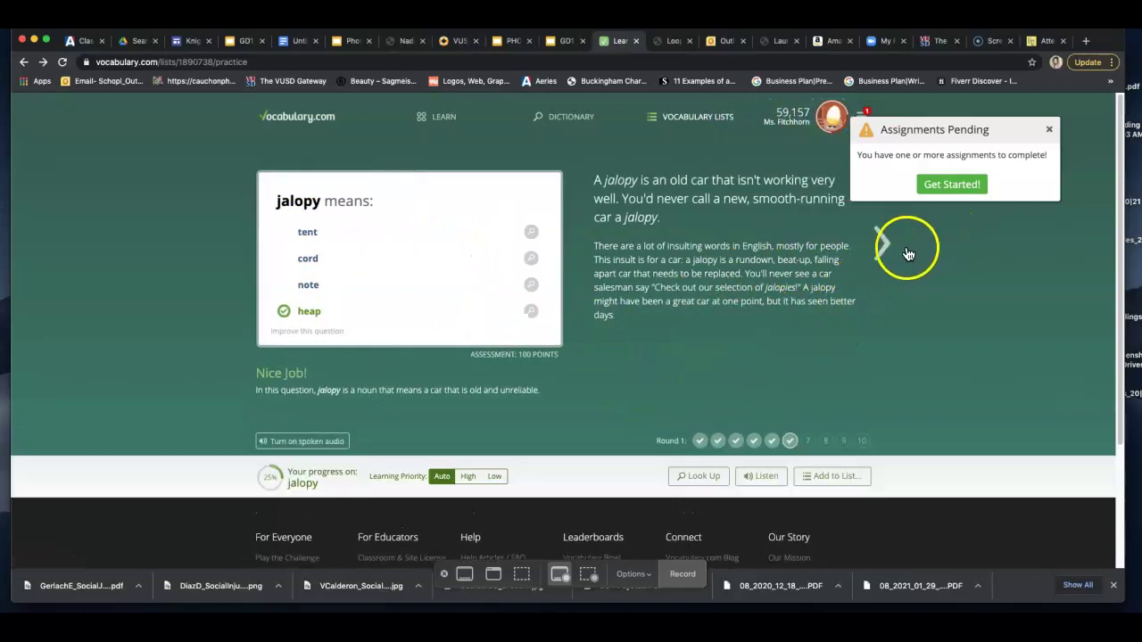
left_click(880, 242)
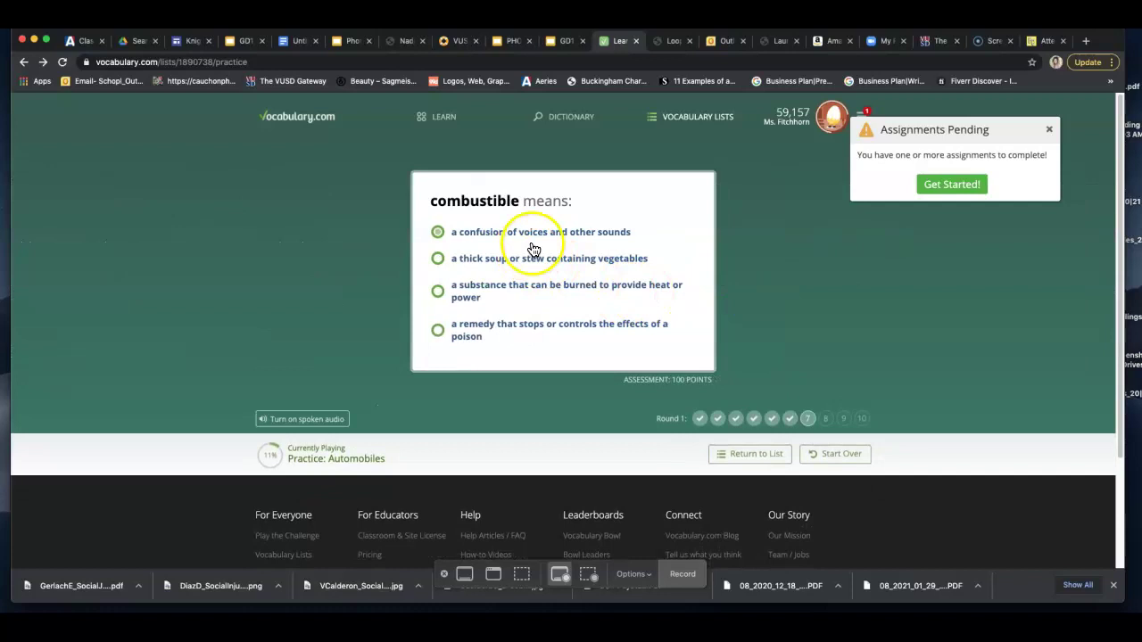
Answer "combustible" with "a substance that can be burned to provide heat or power" and "suspension" with "a mechanical system of springs or shock absorbers"
left_click(439, 292)
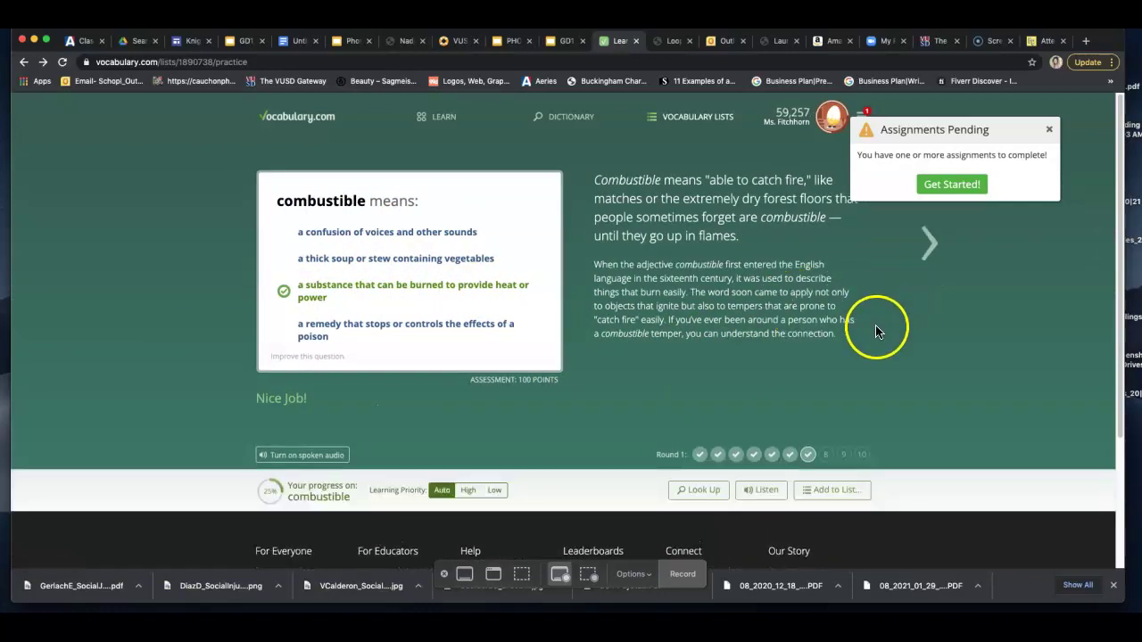
left_click(882, 252)
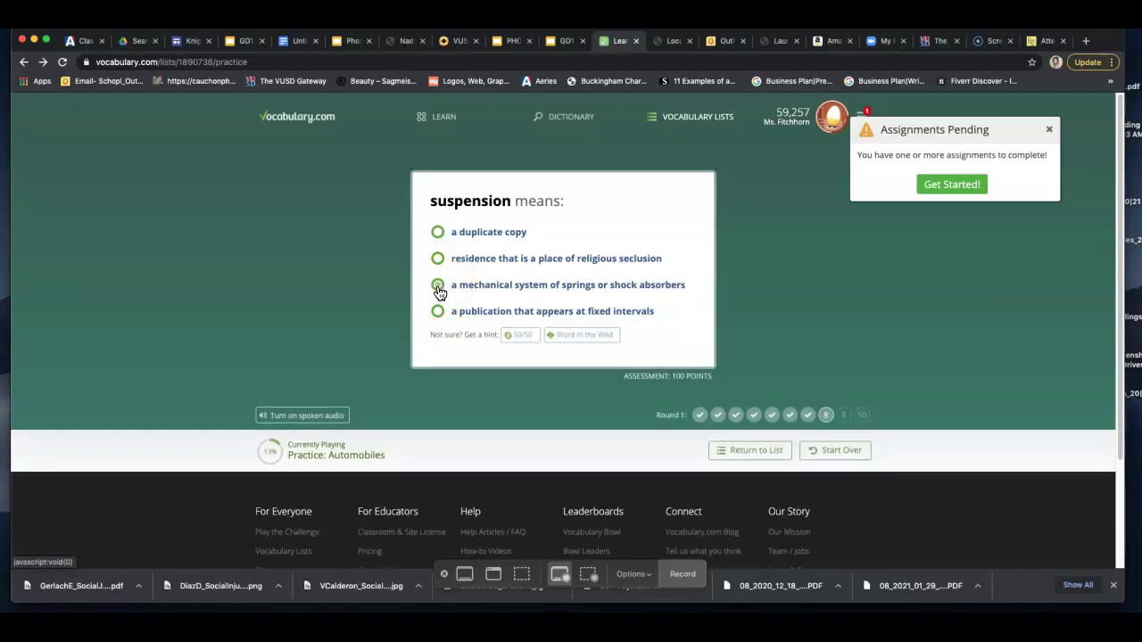
left_click(439, 287)
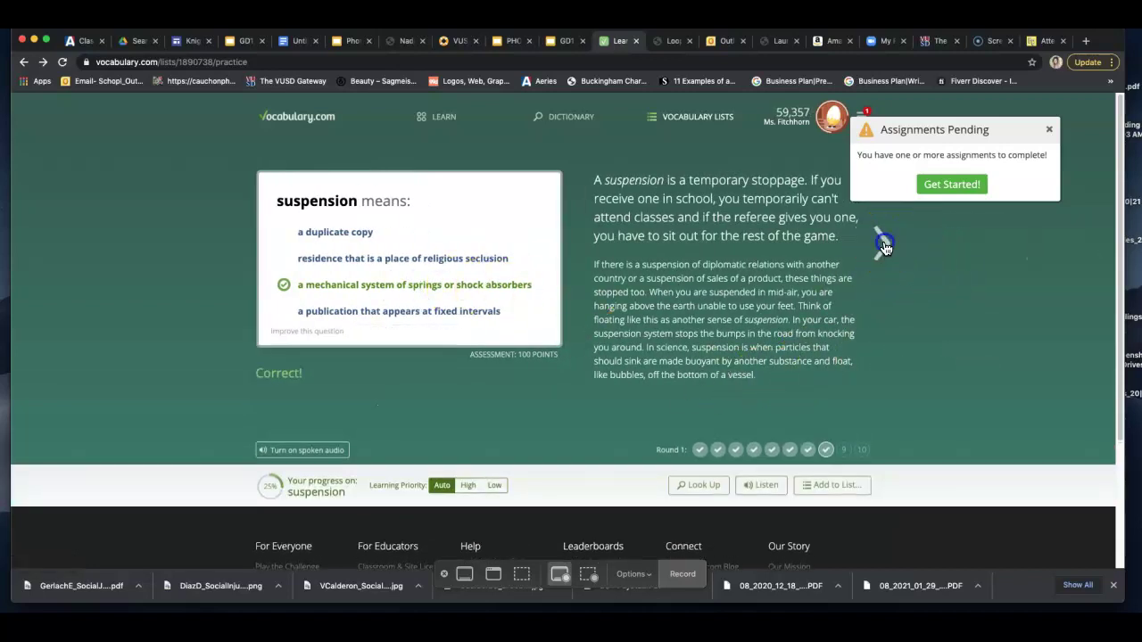
left_click(887, 247)
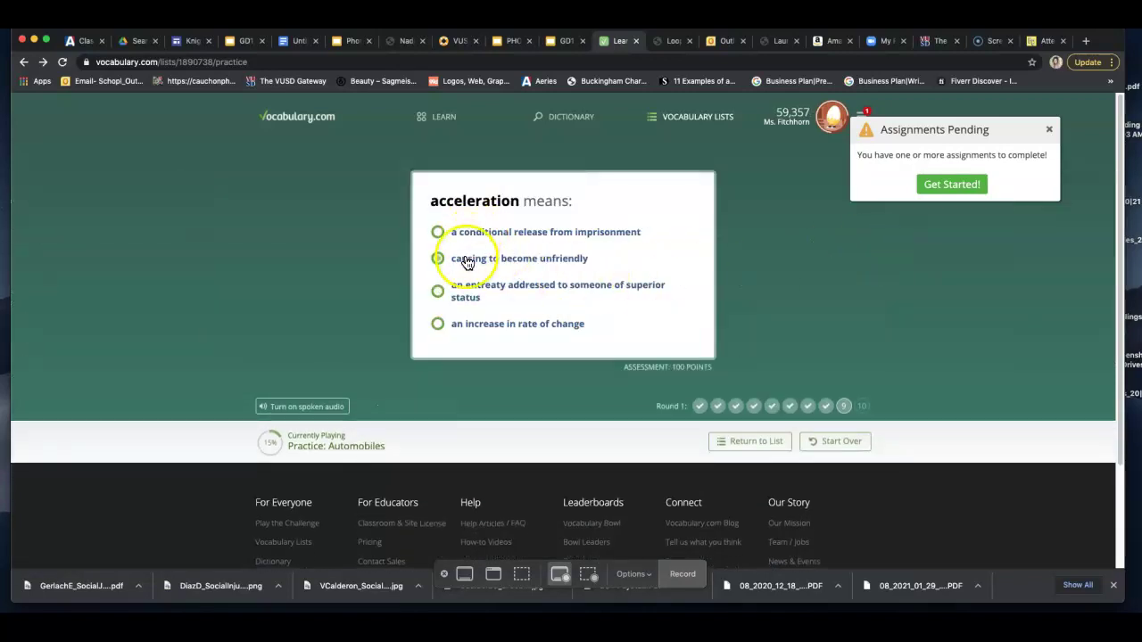
Answer "acceleration" with "an increase in rate of change" and "transmission" with "communication by means of sent signals"
left_click(439, 326)
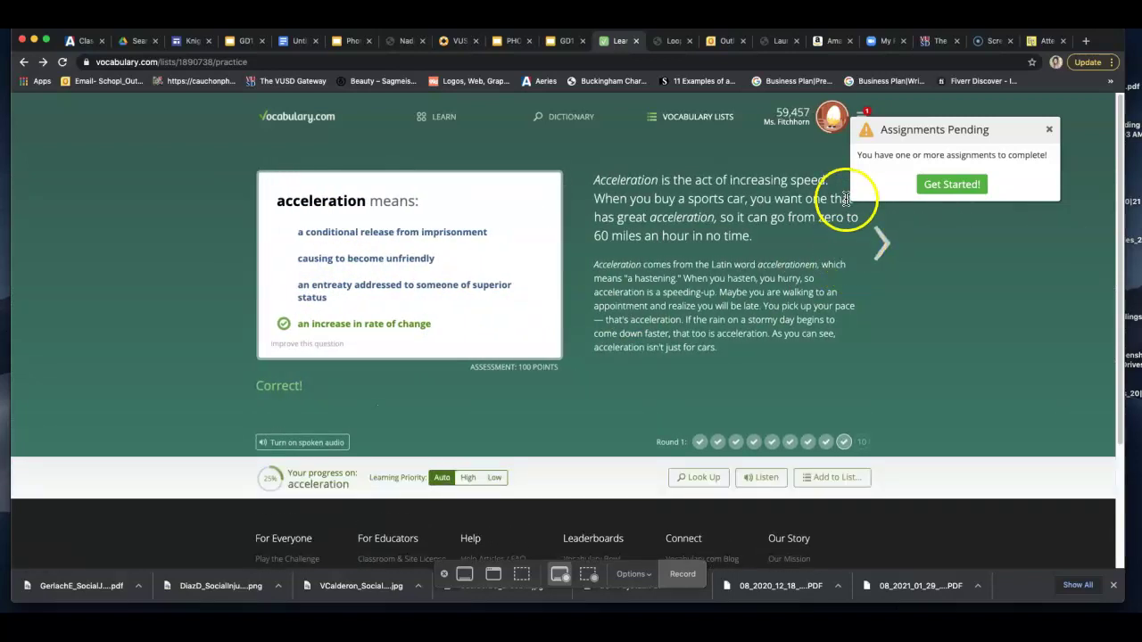
left_click(880, 241)
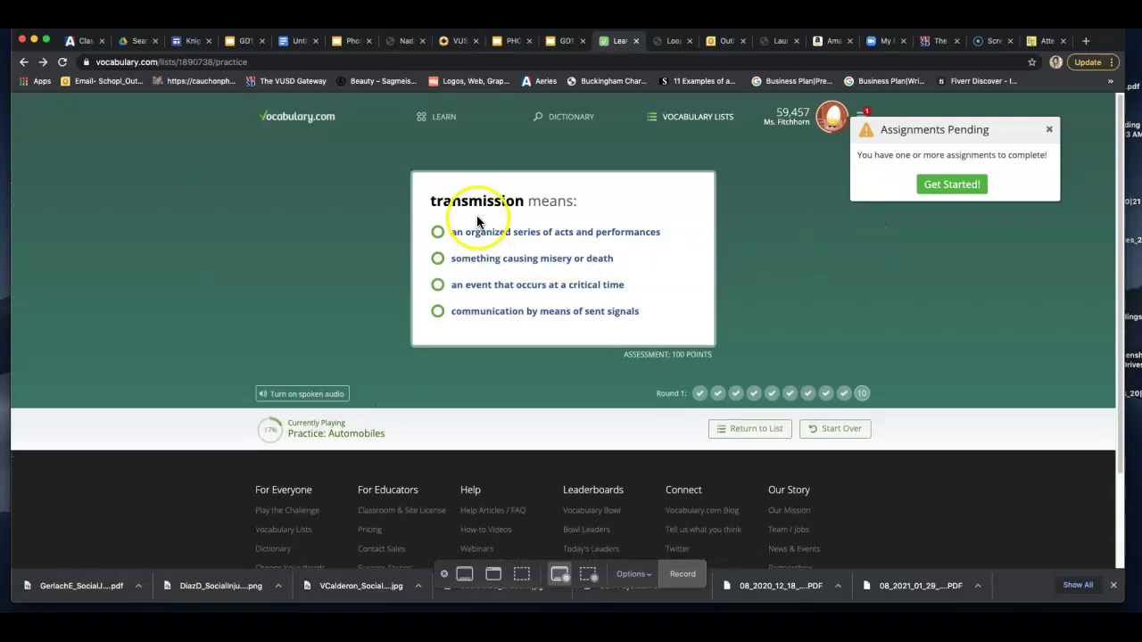
left_click(441, 313)
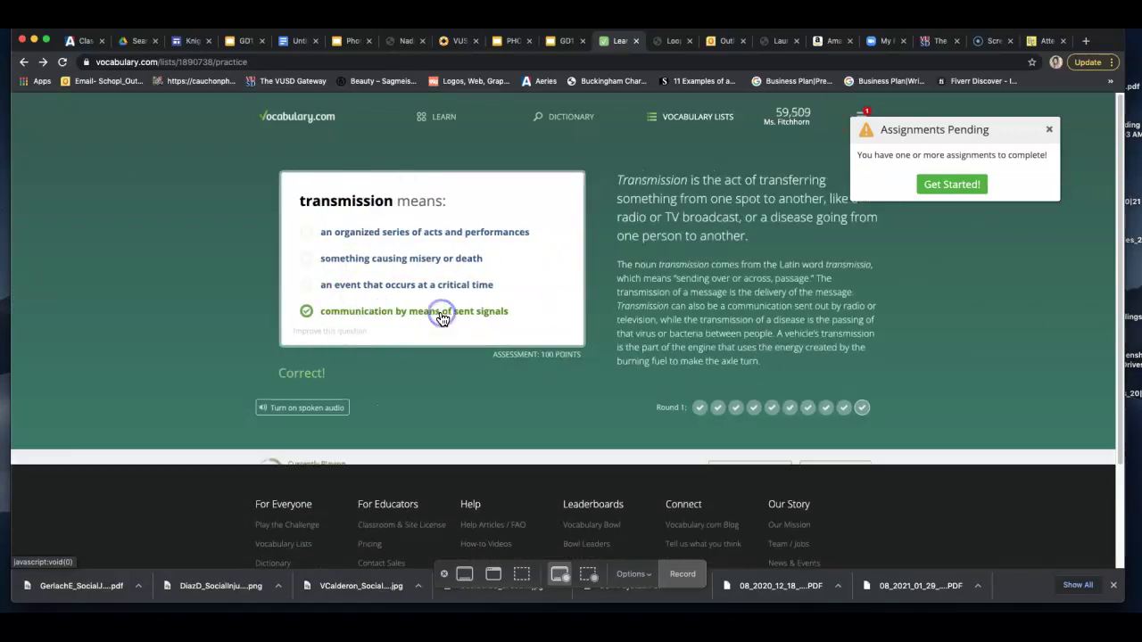
Advance to the round summary and review the points earned per word, the bonus points and the weekly leaderboards
left_click(898, 255)
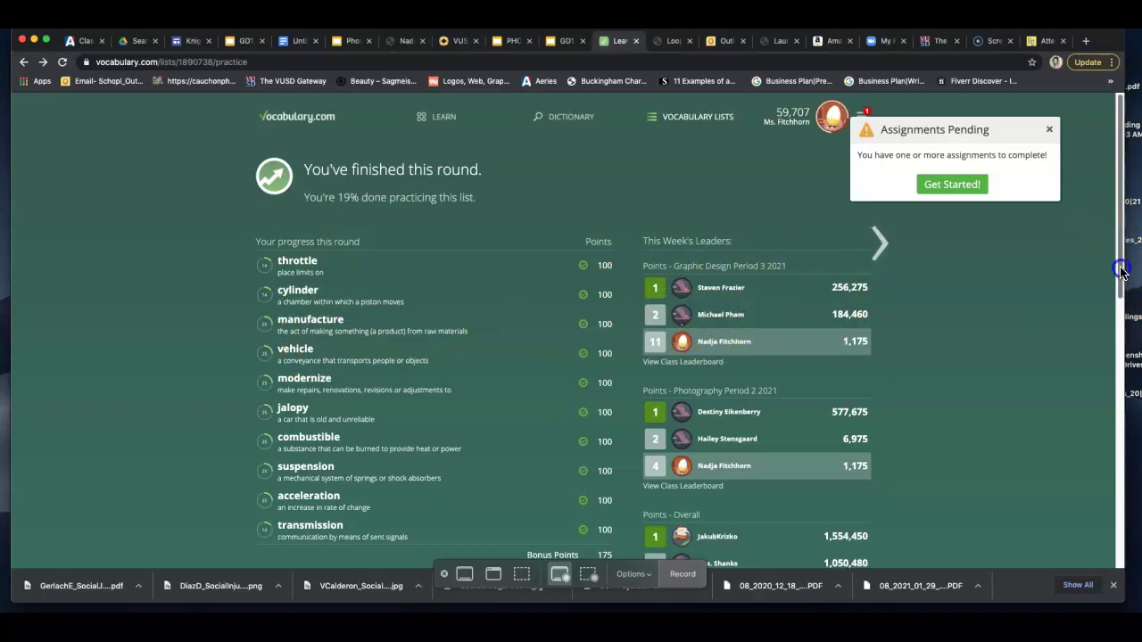
left_click_drag(1120, 270, 1122, 384)
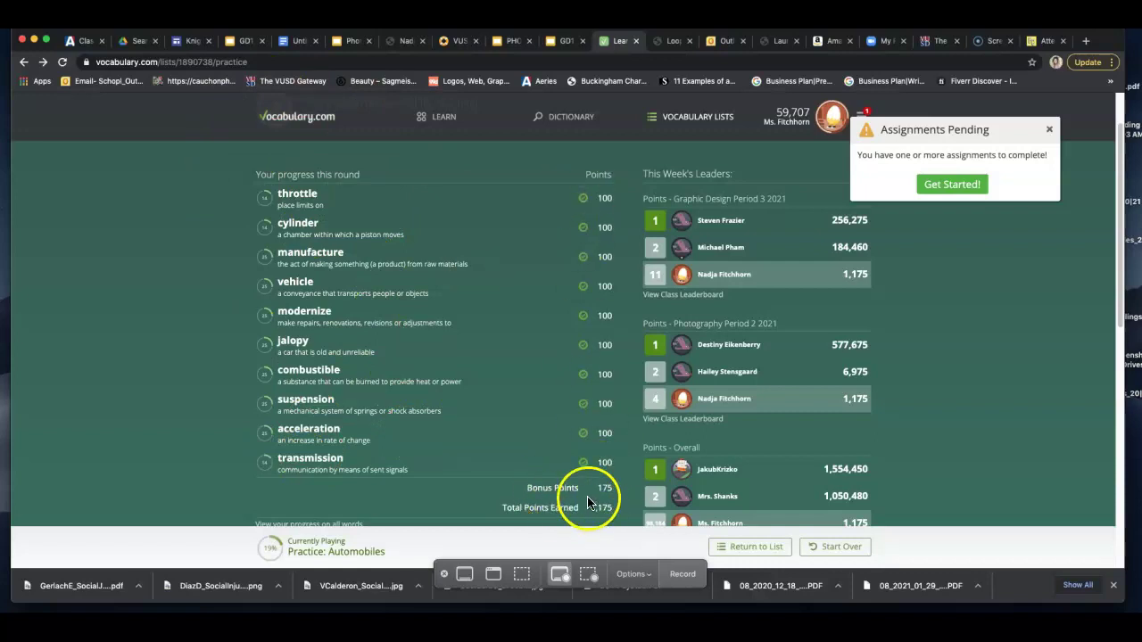
scroll(1114, 331, "up", 2)
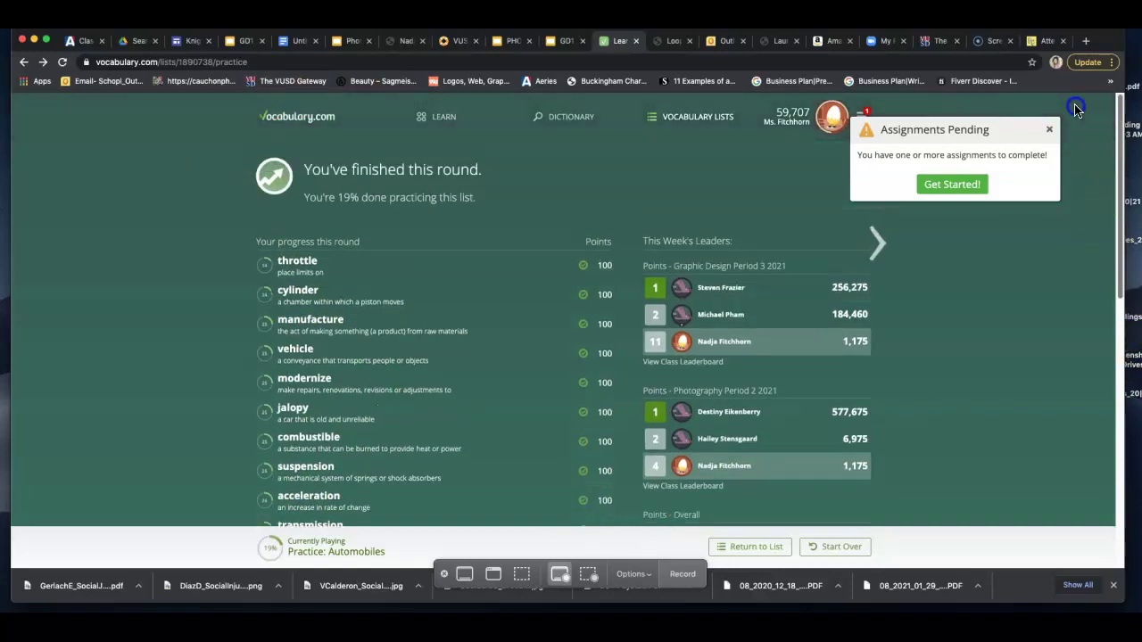